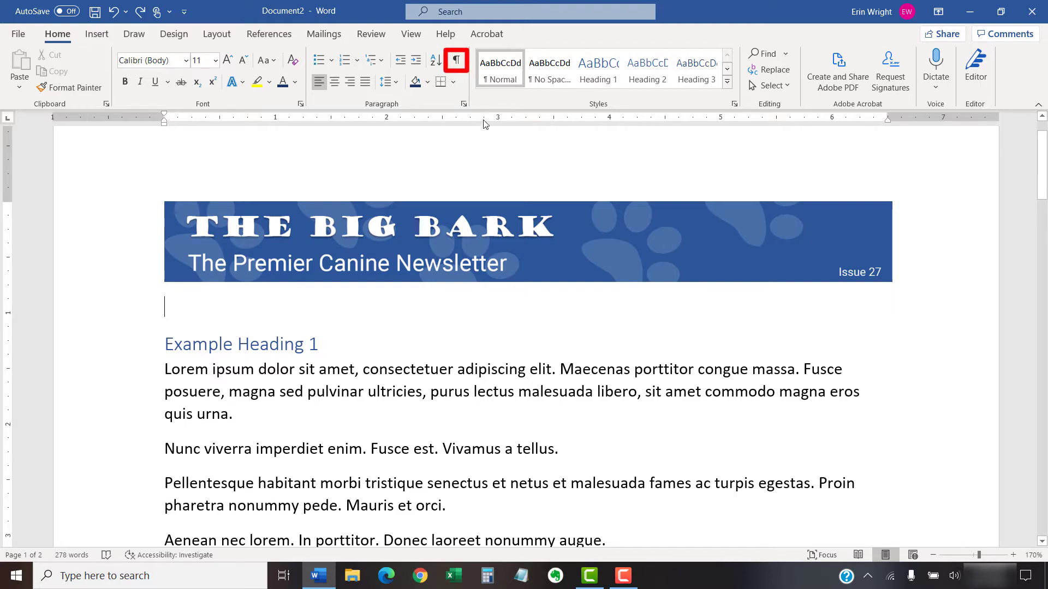
Turn on formatting marks and insert a continuous section break directly below the newsletter banner.
left_click(461, 64)
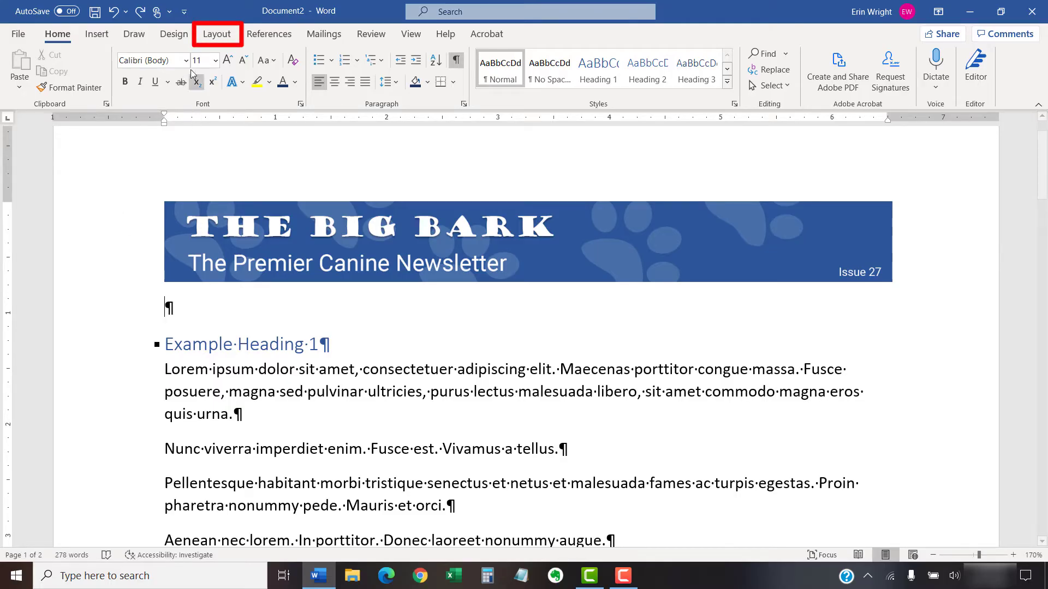
left_click(209, 40)
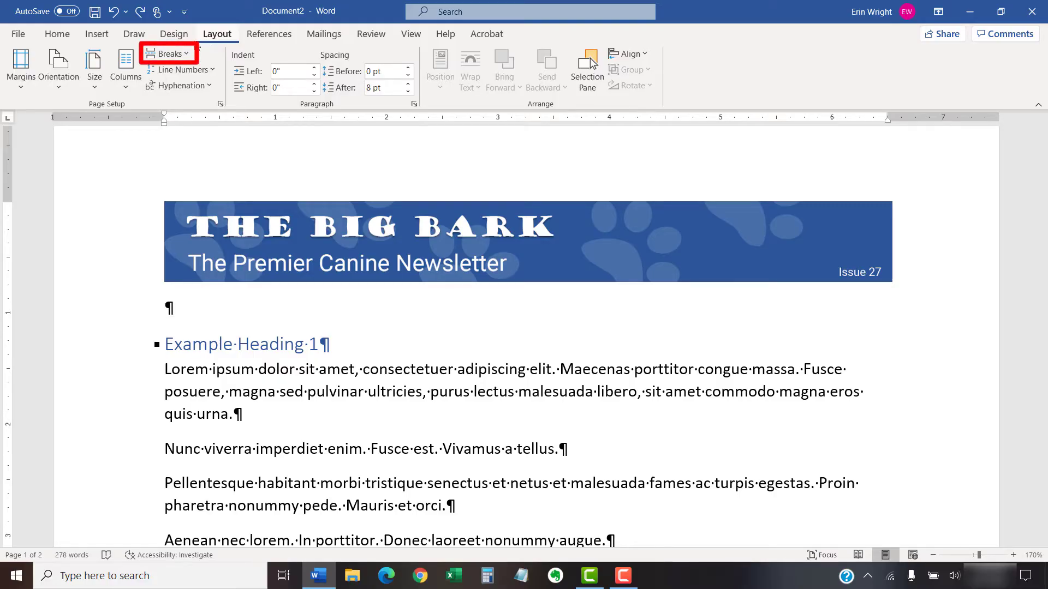
left_click(180, 54)
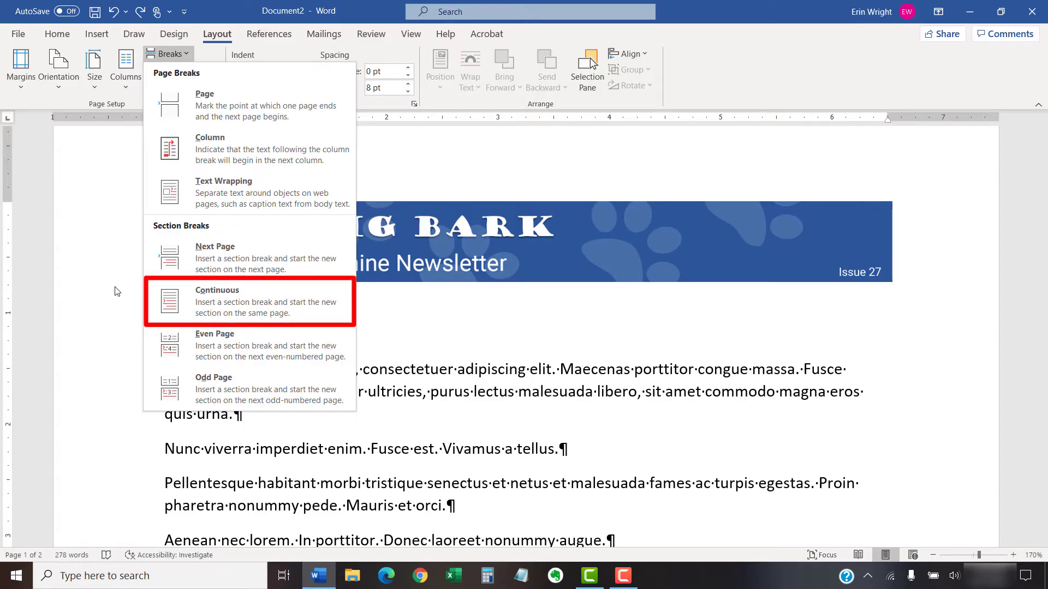
left_click(200, 302)
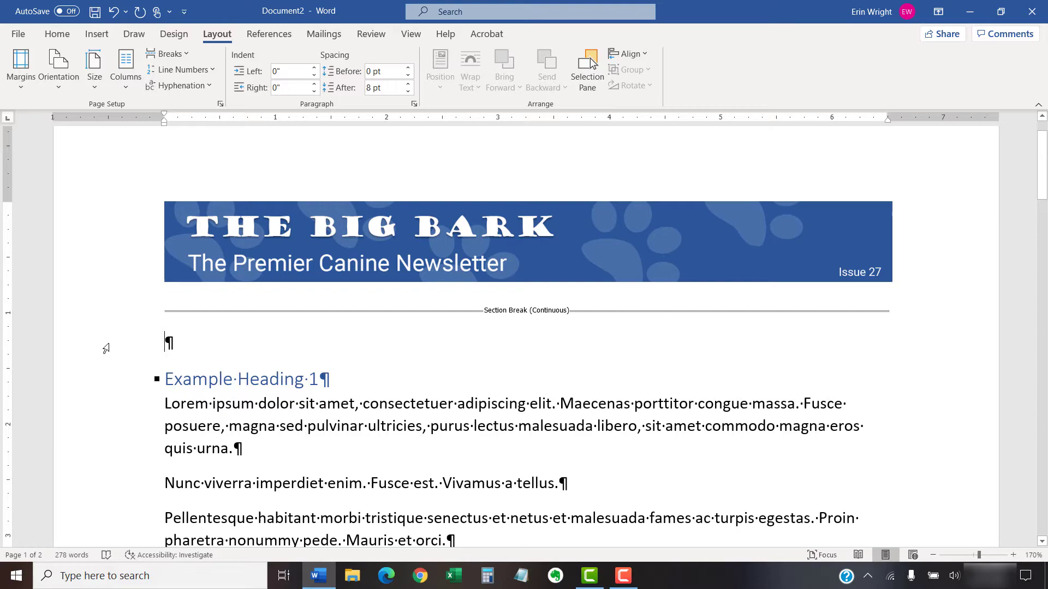
Delete the empty paragraph after the break, then preview Two, Three, Left and Right column layouts.
key("Delete")
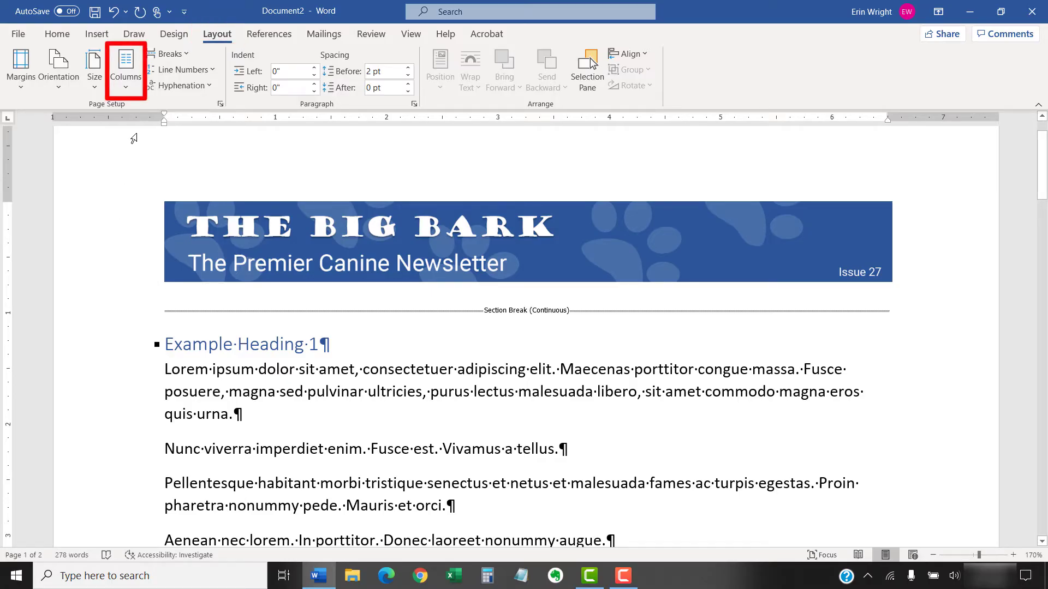
left_click(135, 88)
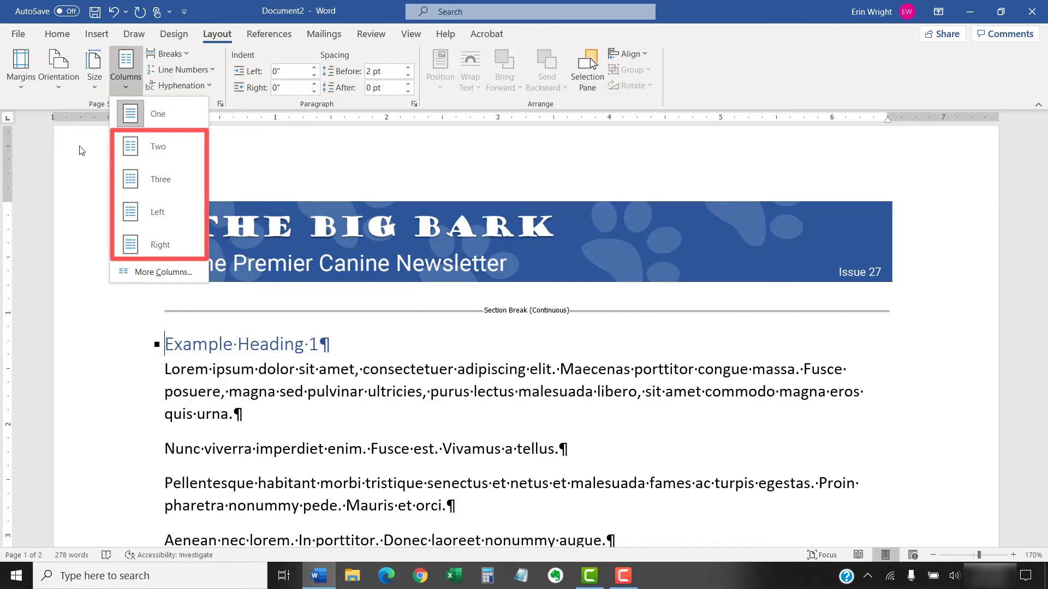
left_click(135, 149)
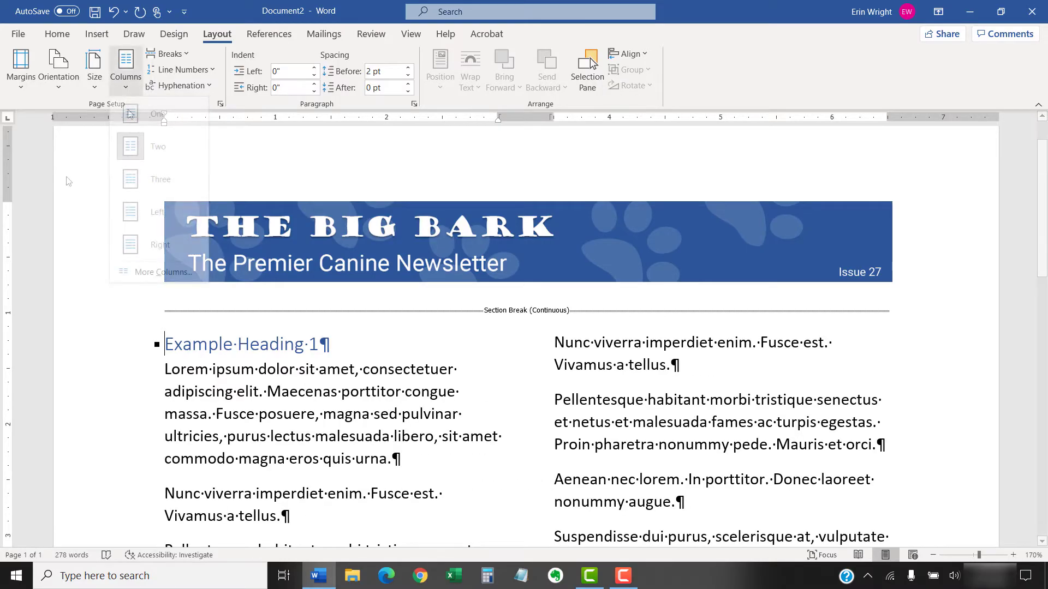
left_click(135, 188)
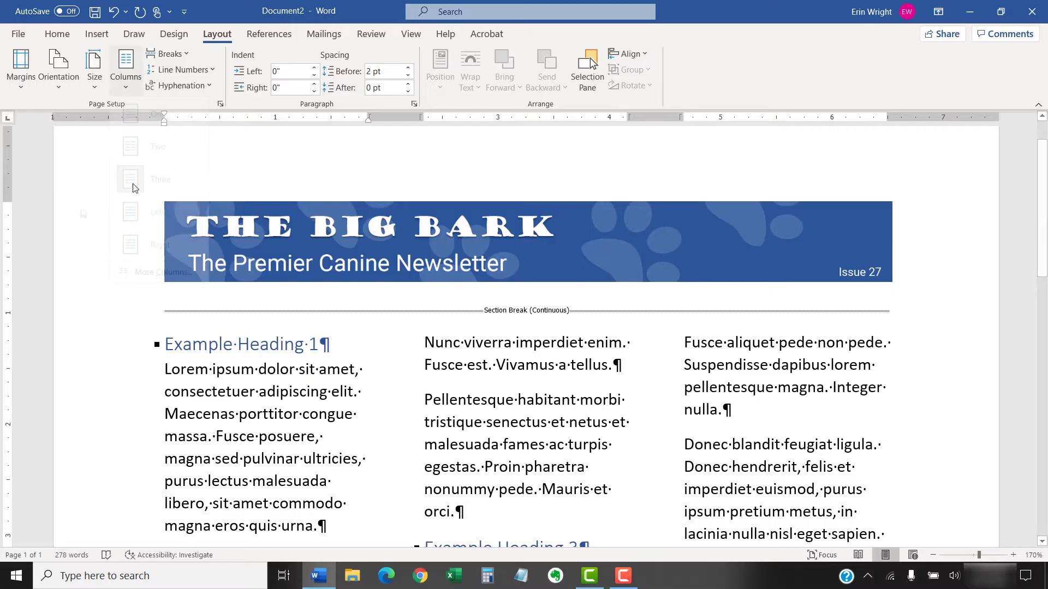
left_click(119, 221)
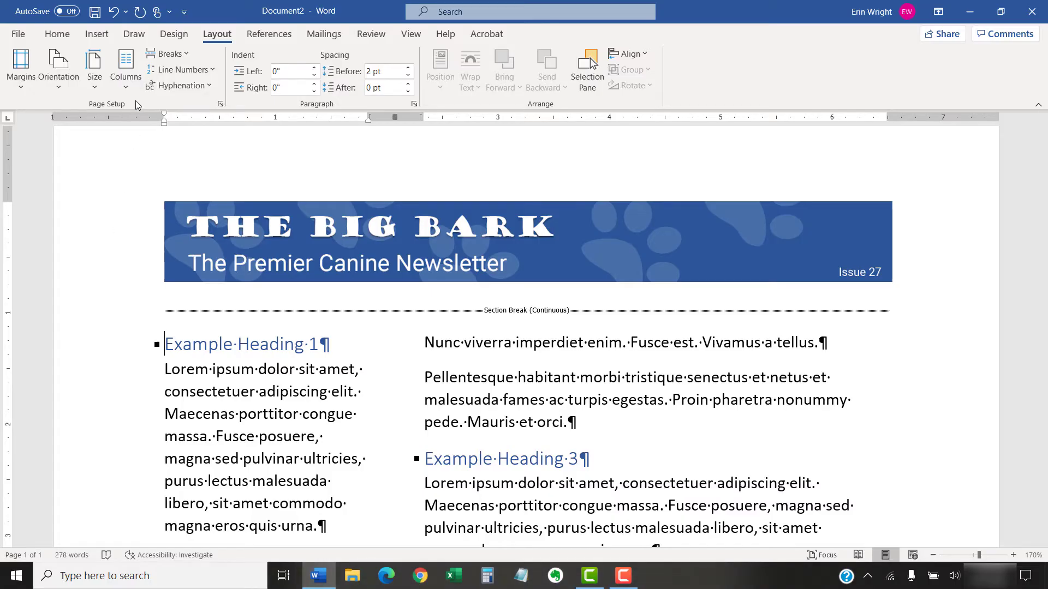
left_click(125, 68)
left_click(122, 246)
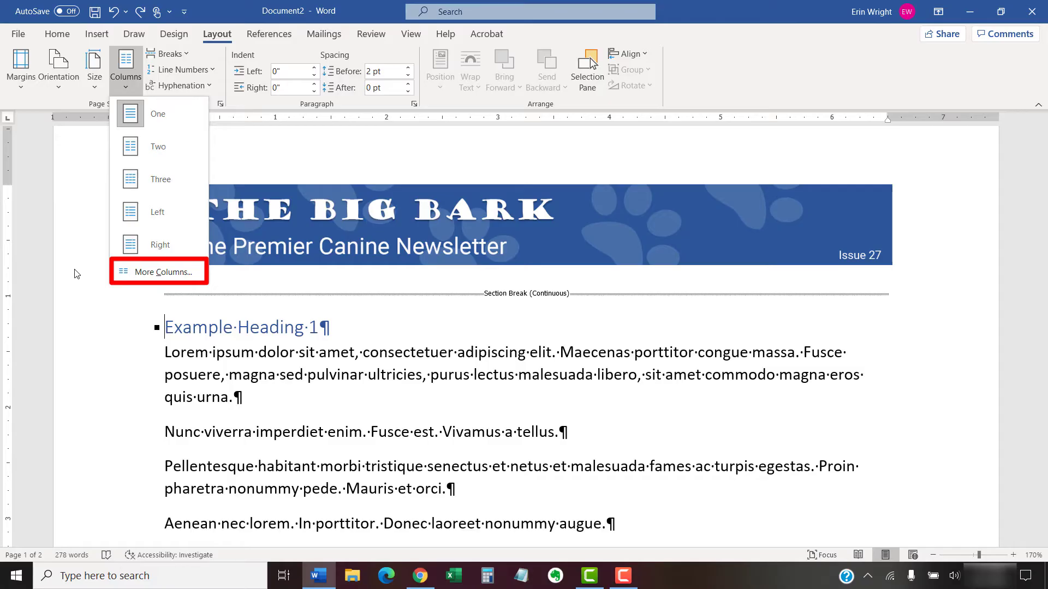
Set 3 unequal columns of 2", 2" and 1.7" with Line between turned on.
left_click(139, 274)
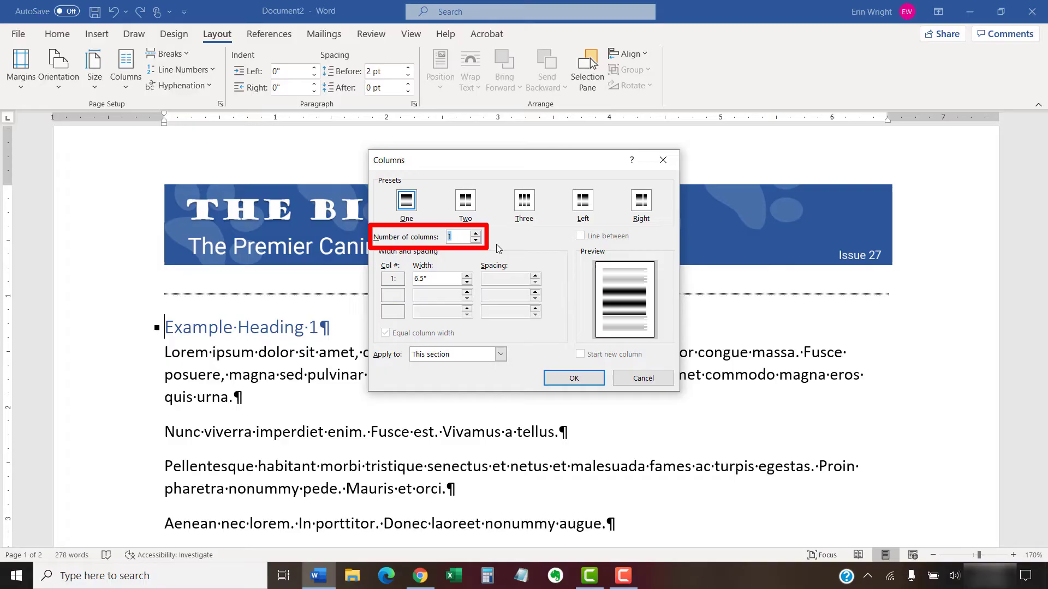
left_click(476, 233)
left_click(476, 234)
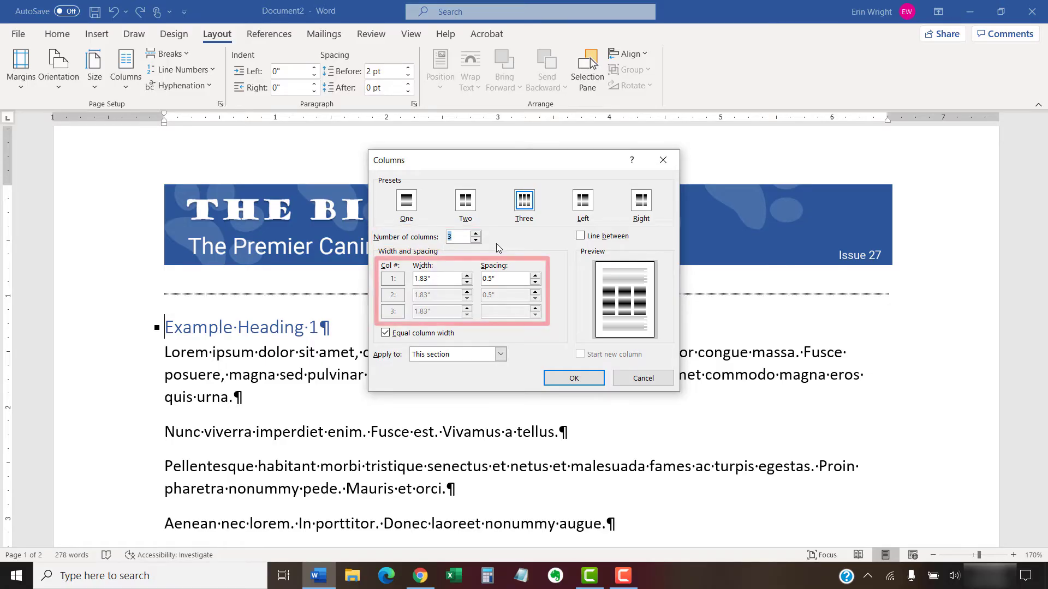
left_click(467, 276)
left_click(467, 277)
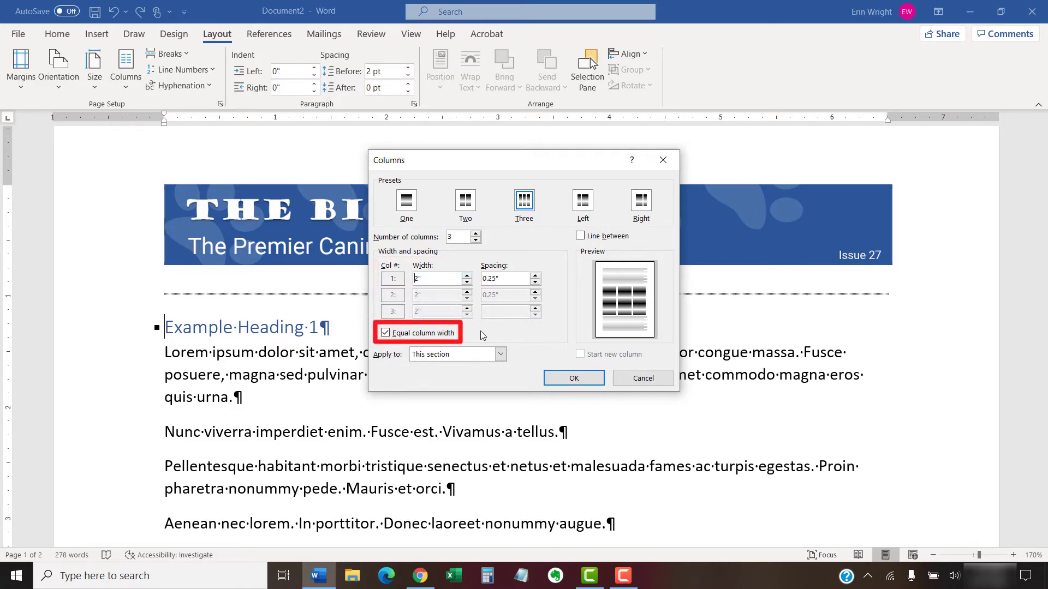
left_click(385, 334)
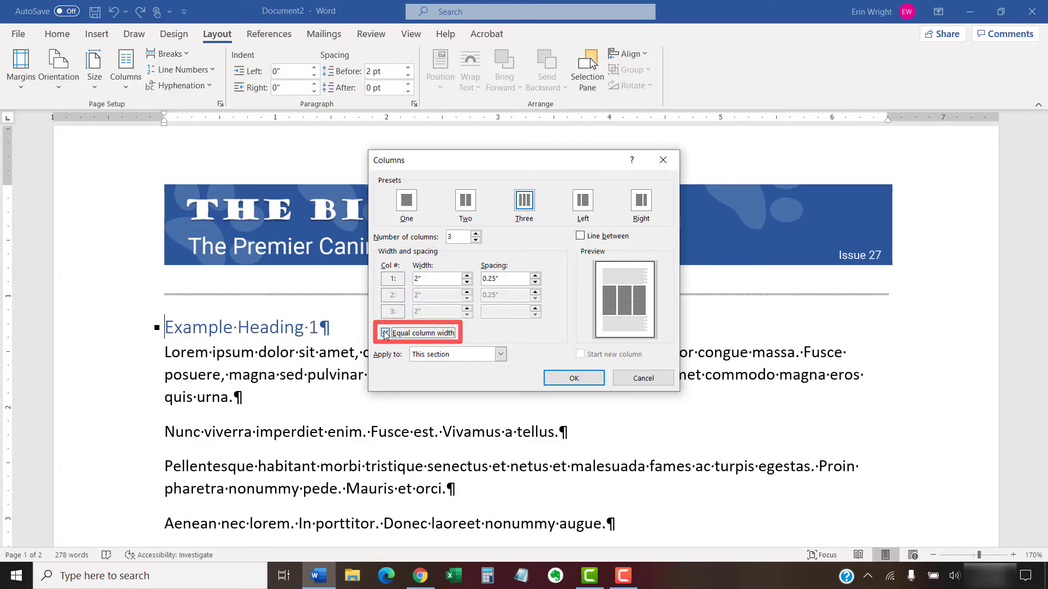
left_click(470, 315)
left_click(469, 315)
left_click(470, 315)
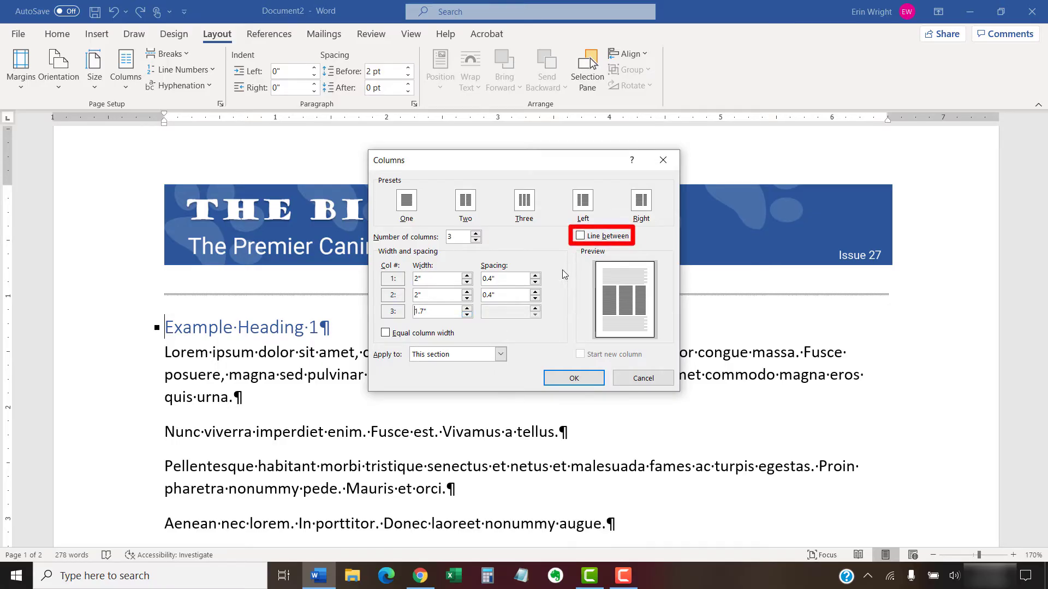
left_click(579, 236)
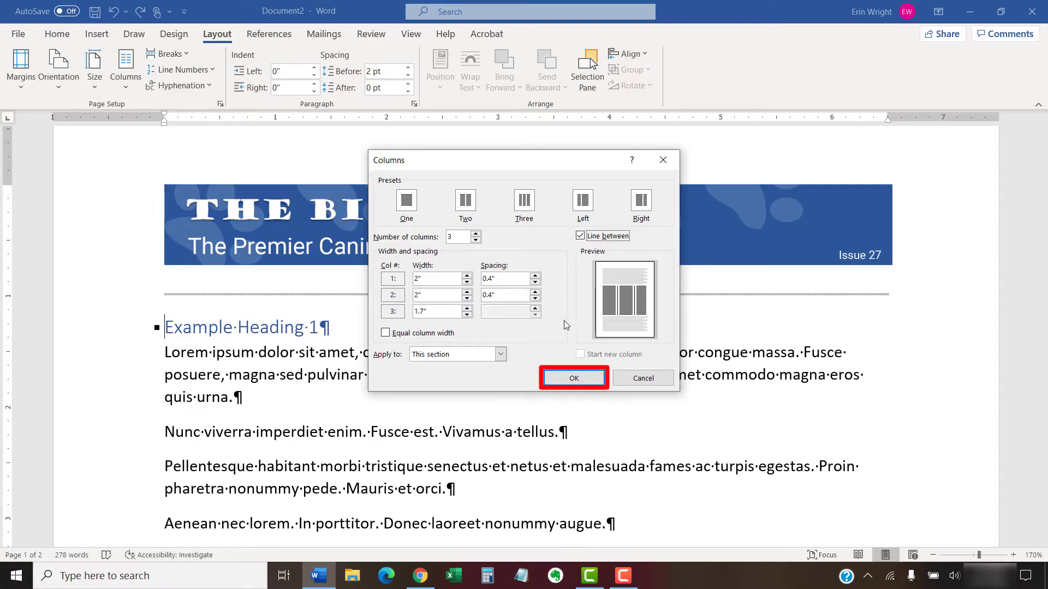
left_click(574, 378)
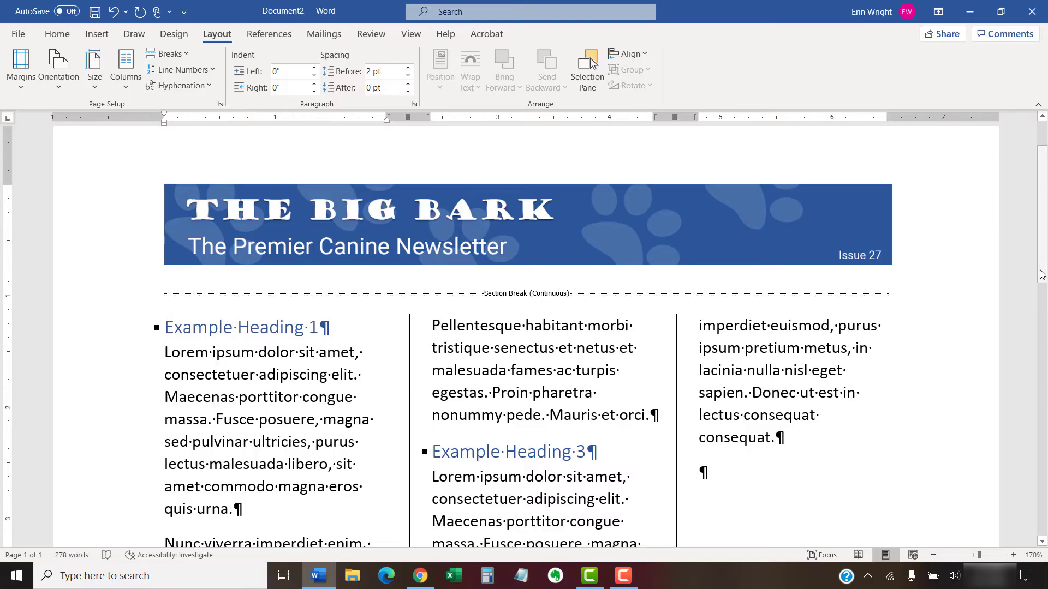
Scroll down to view the dog photo under Example Heading 3 in the middle column.
left_click_drag(1042, 276, 1041, 429)
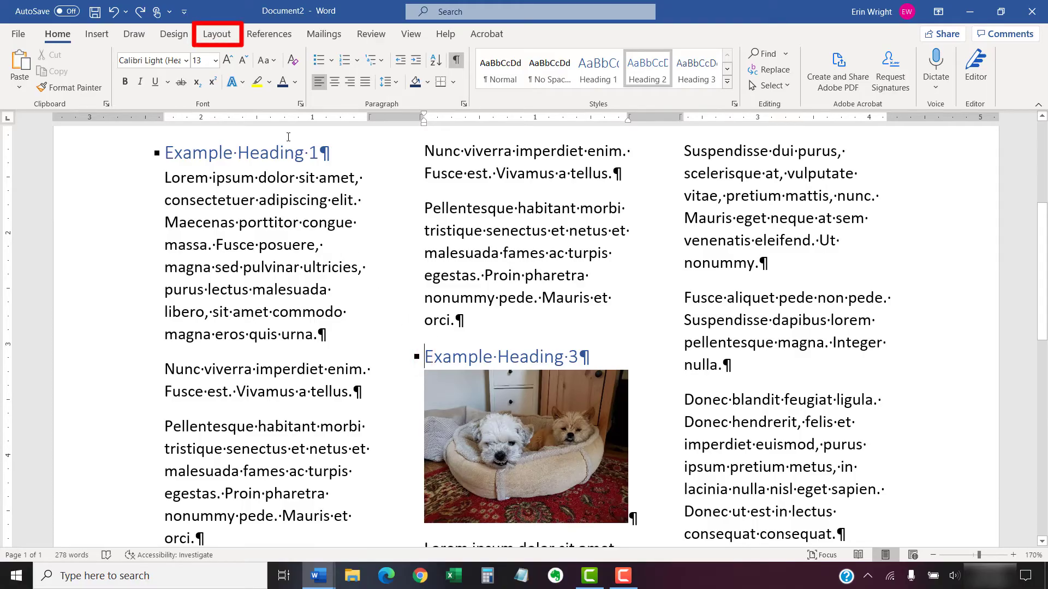
Insert a column break before Example Heading 3 so it starts the third column.
left_click(209, 36)
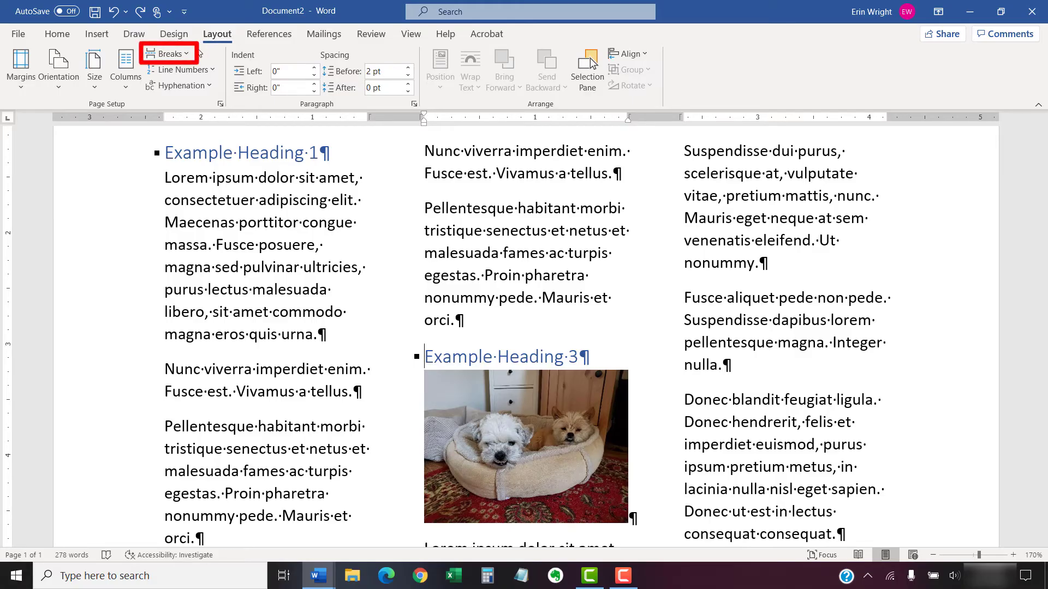
left_click(174, 54)
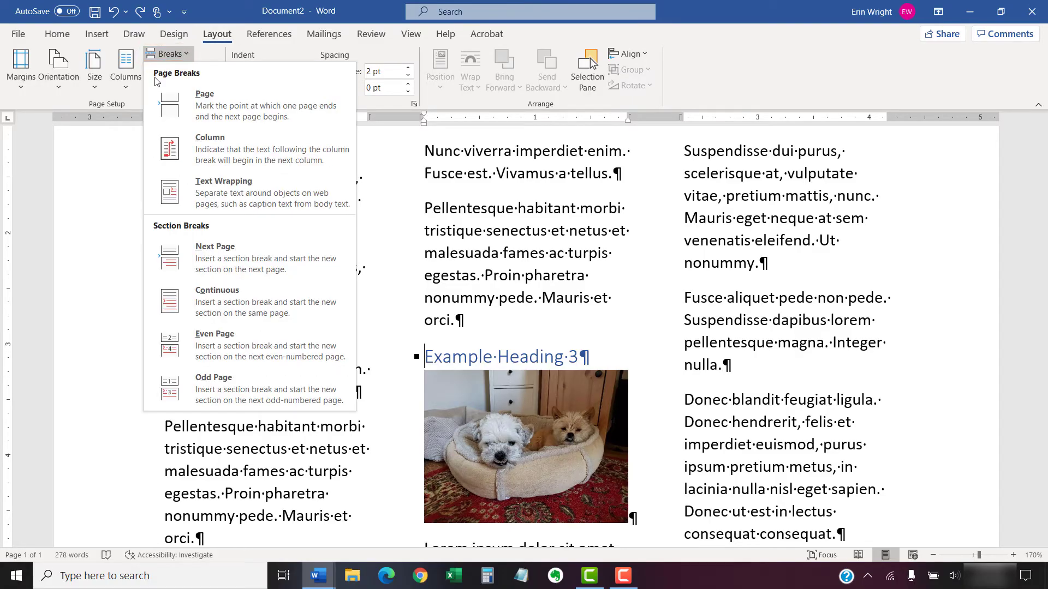
left_click(150, 141)
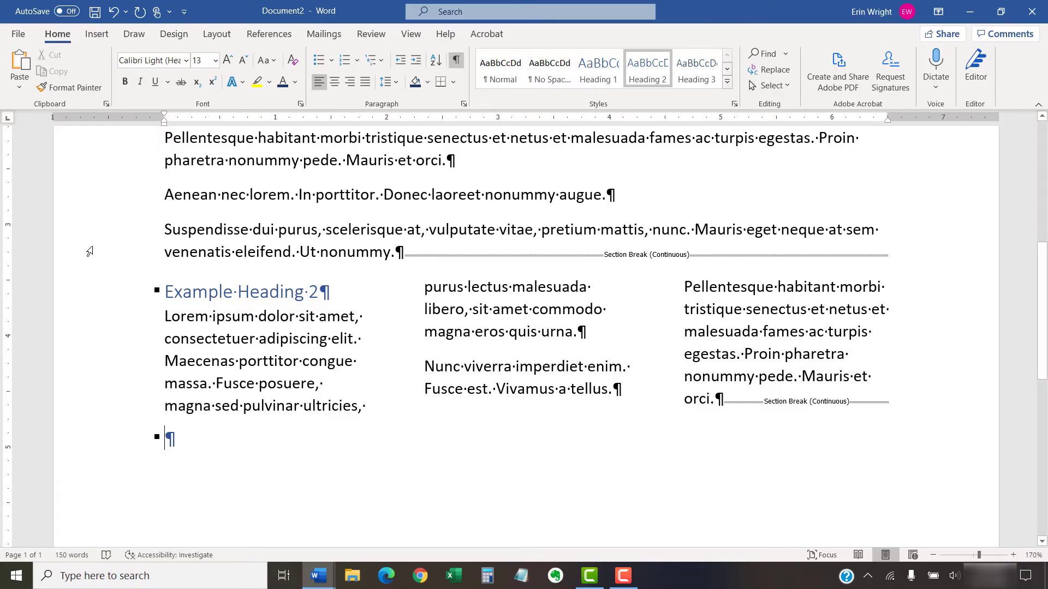
Switch the Example Heading 2 section from three columns back to One column.
left_click(165, 291)
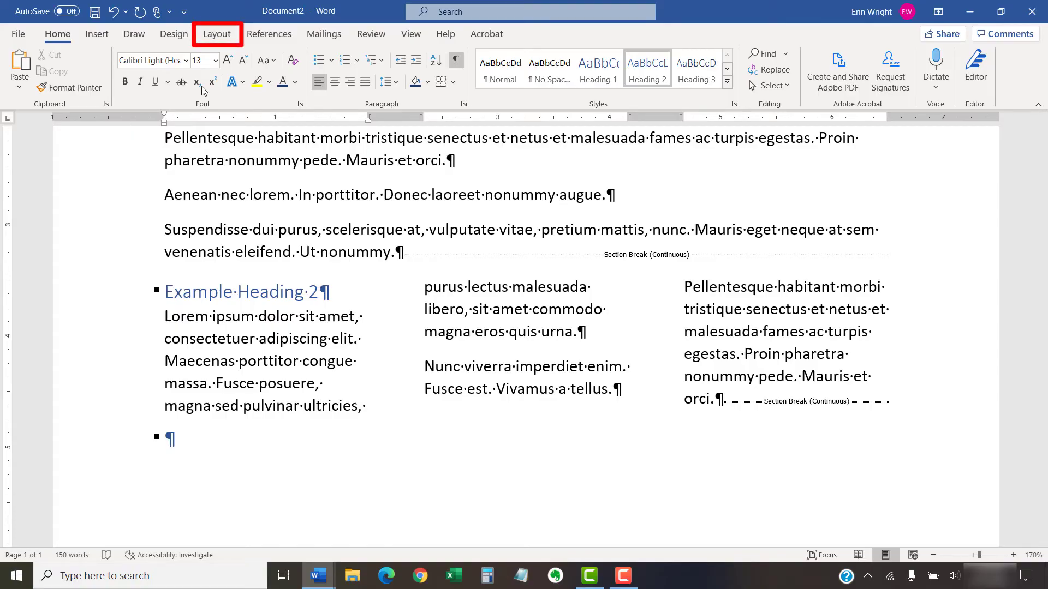
left_click(229, 36)
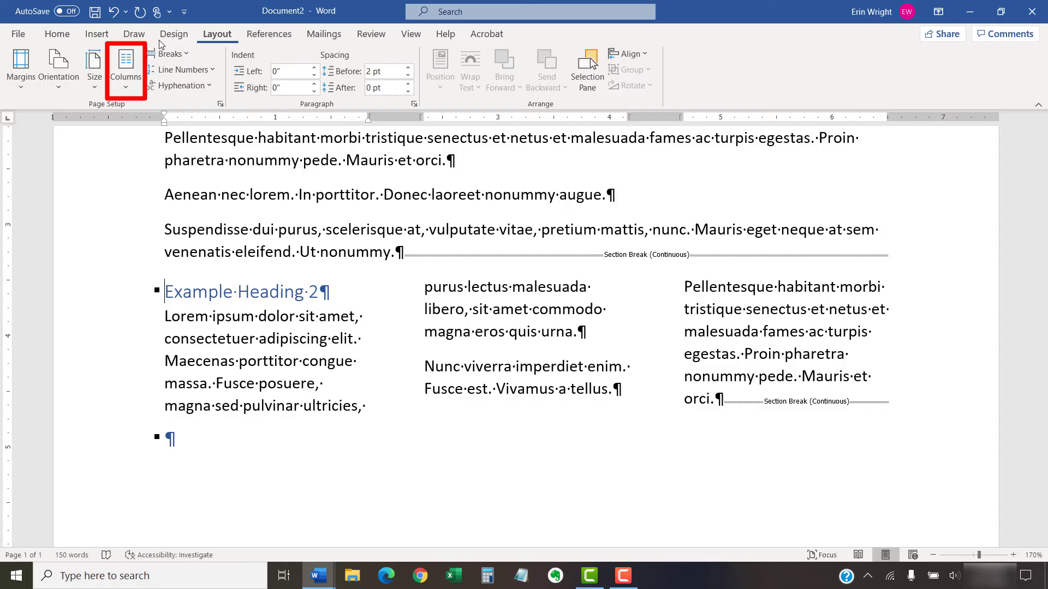
left_click(118, 61)
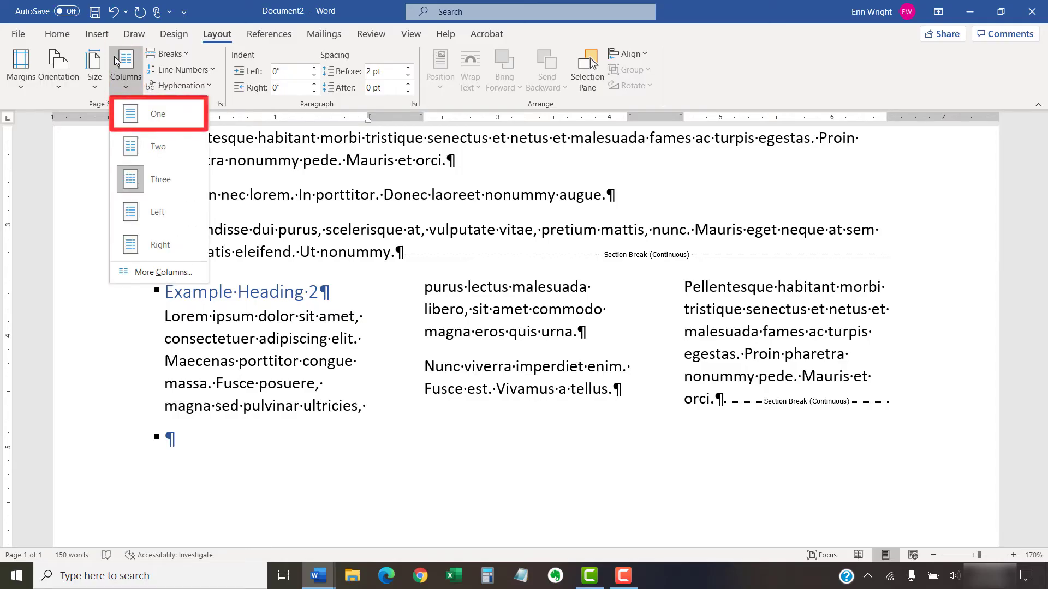
left_click(122, 123)
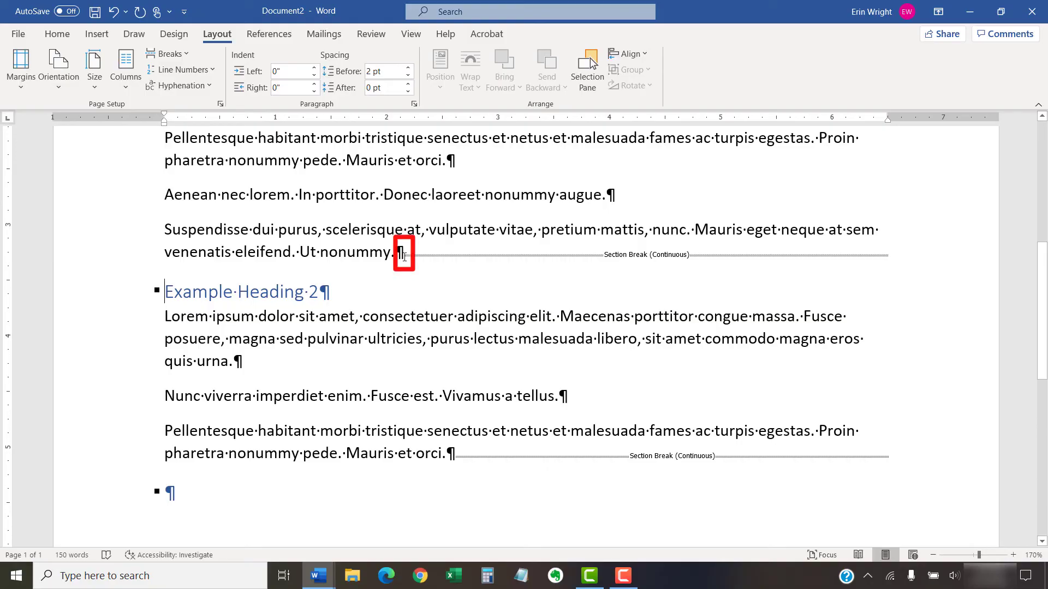
Delete the continuous section breaks above Example Heading 2 and after its last paragraph.
left_click(404, 252)
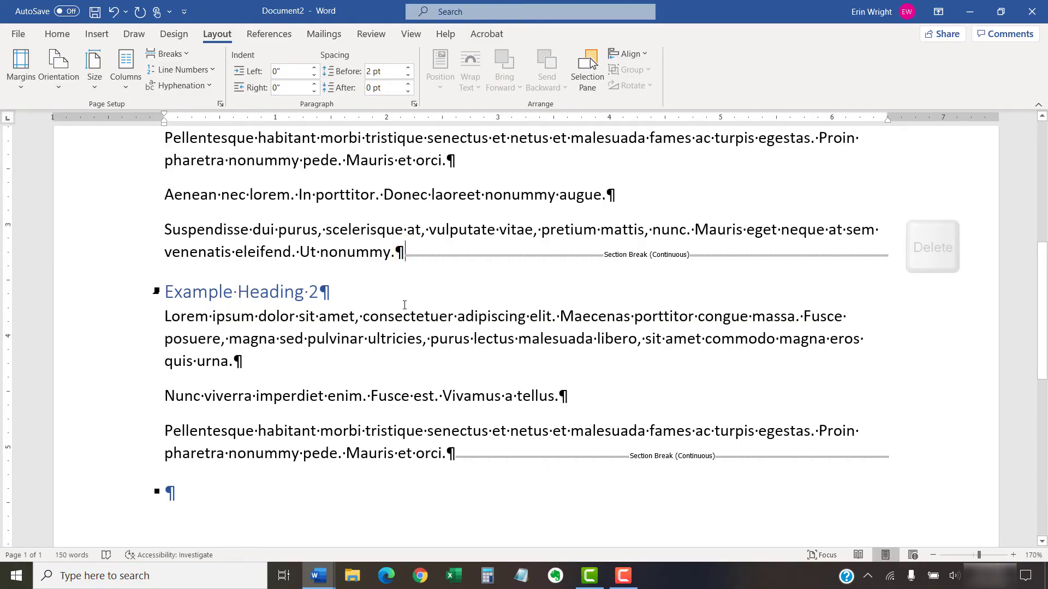
key("Delete")
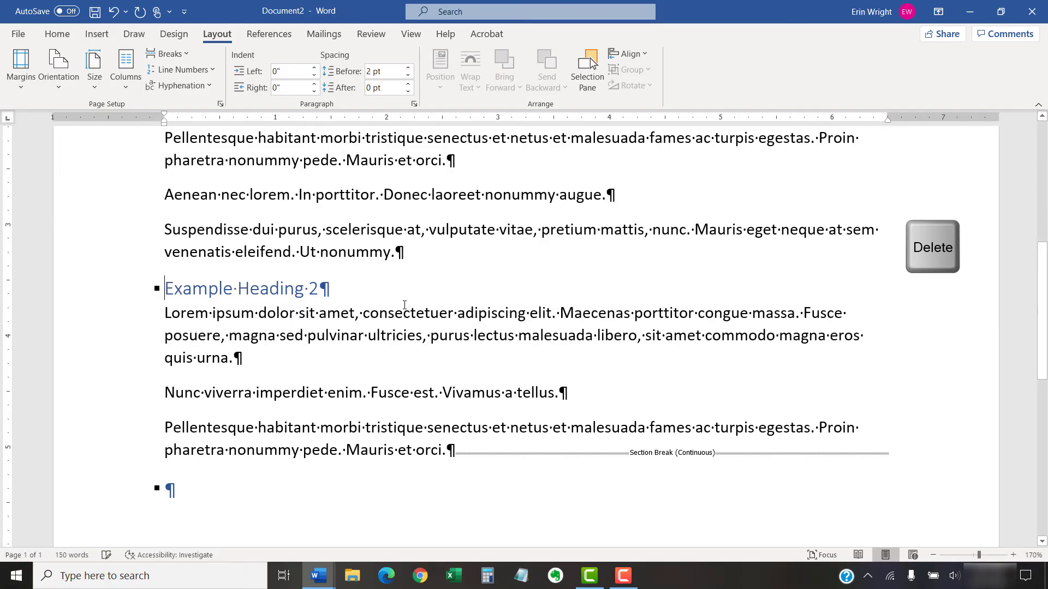
left_click(455, 450)
key("Delete")
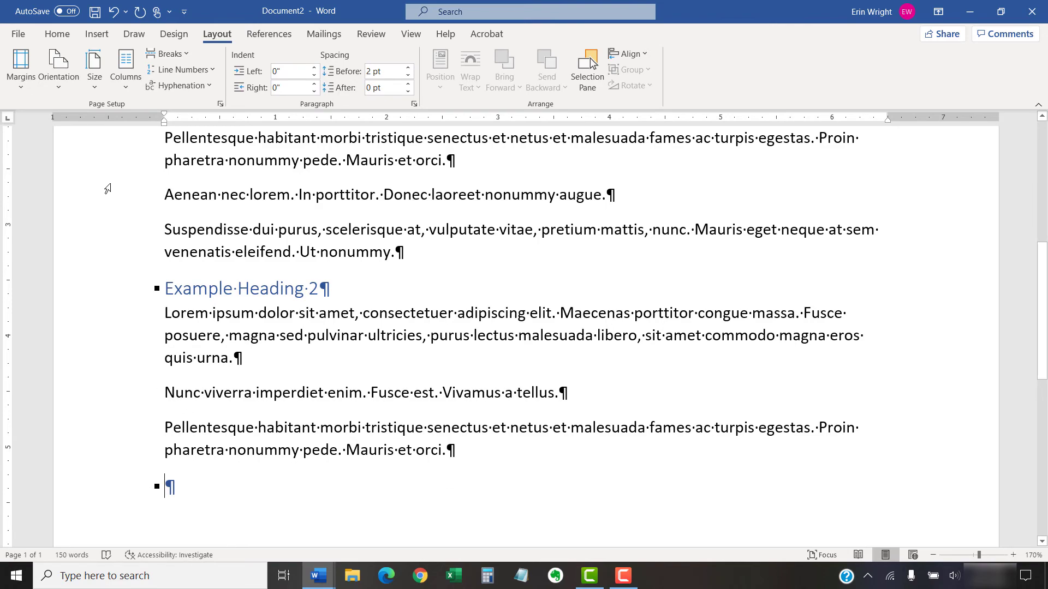
Turn off Show/Hide ¶ from the Home tab.
left_click(58, 35)
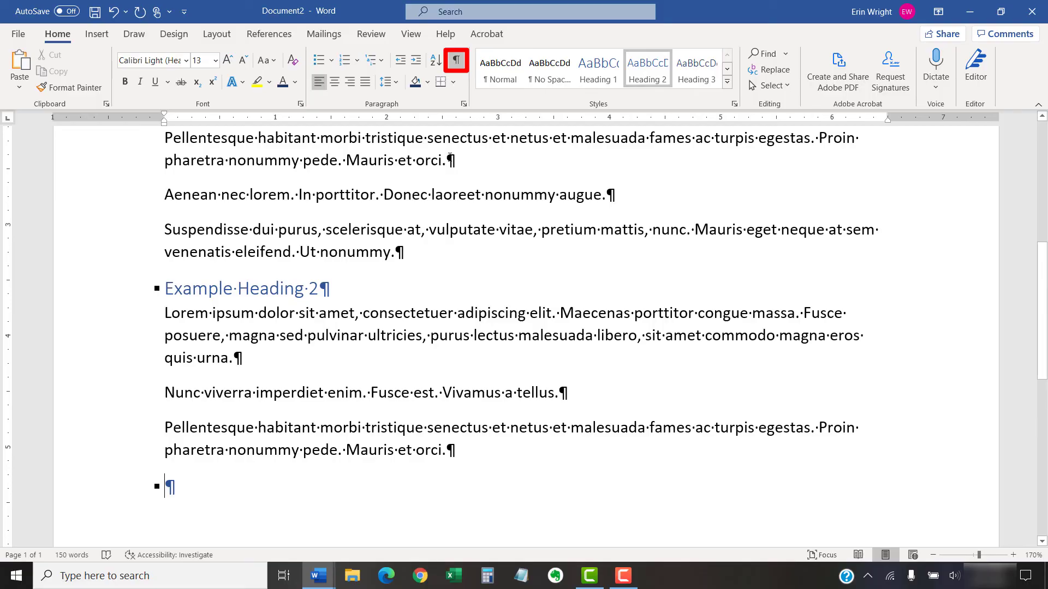
left_click(456, 61)
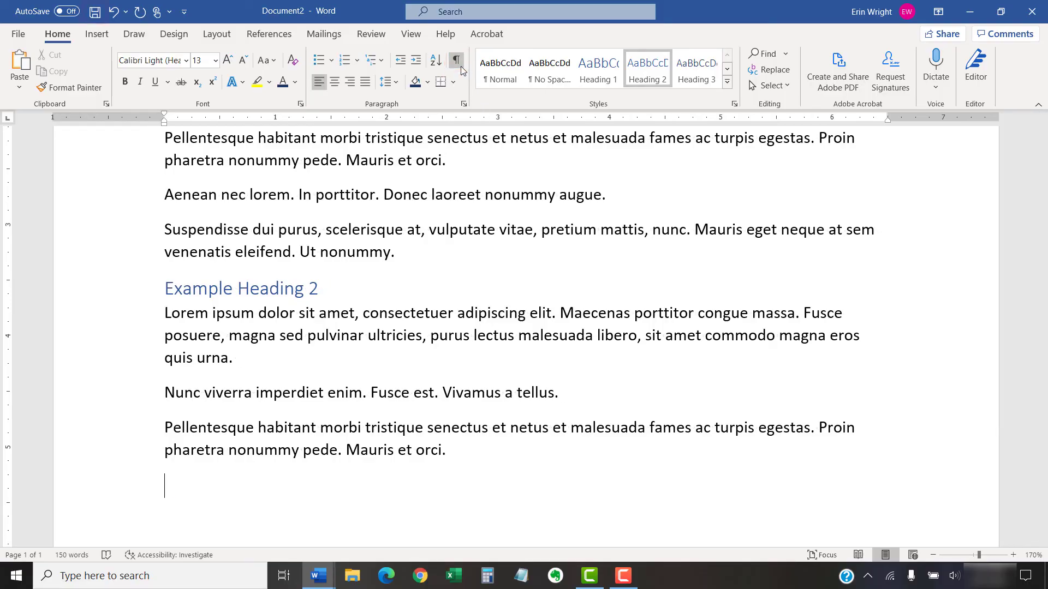